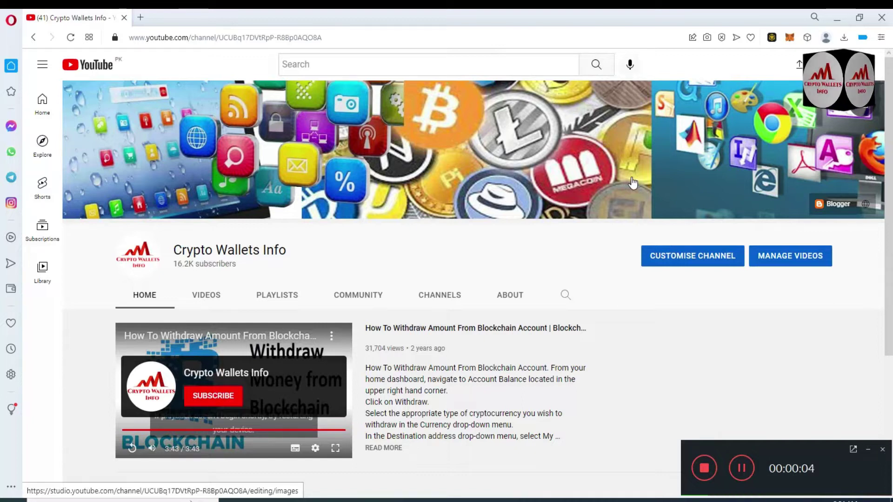
# - Bring up the Notepad note with the 12-word recovery phrase and hide the YouTube browser to reveal Chrome
pyautogui.click(868, 451)
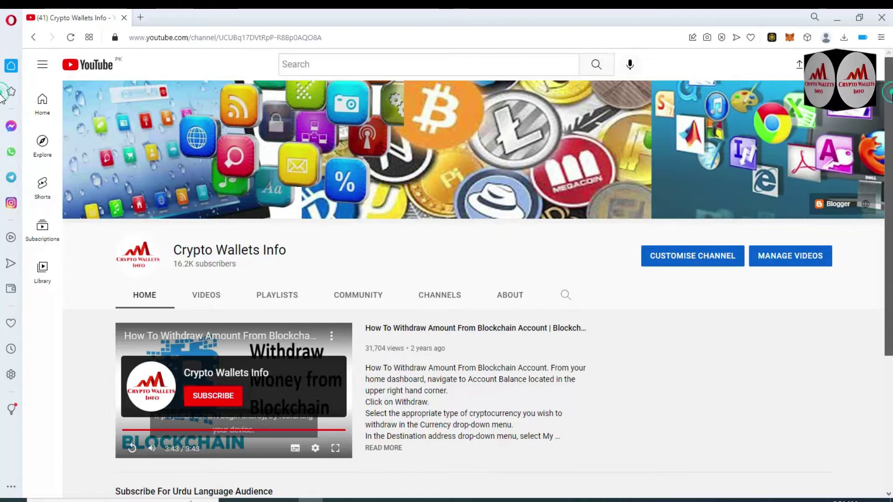
pyautogui.moveTo(889, 98); pyautogui.dragTo(890, 230)
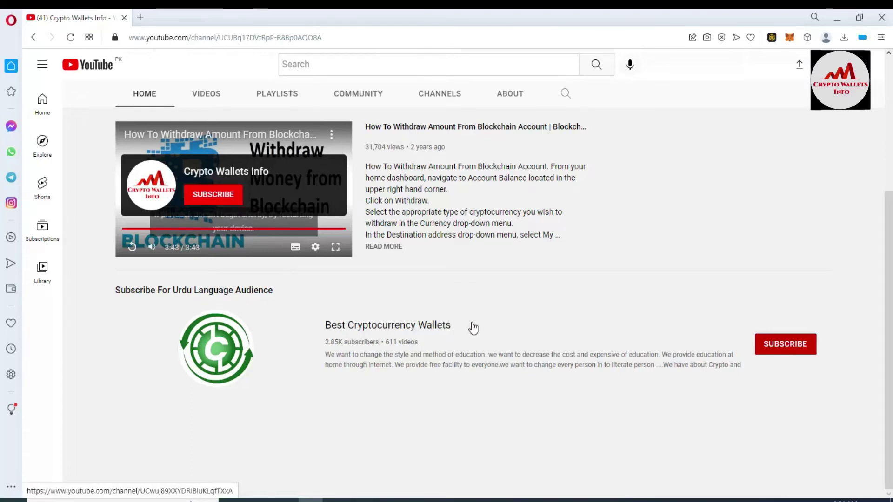
pyautogui.scroll(5, 883, 292)
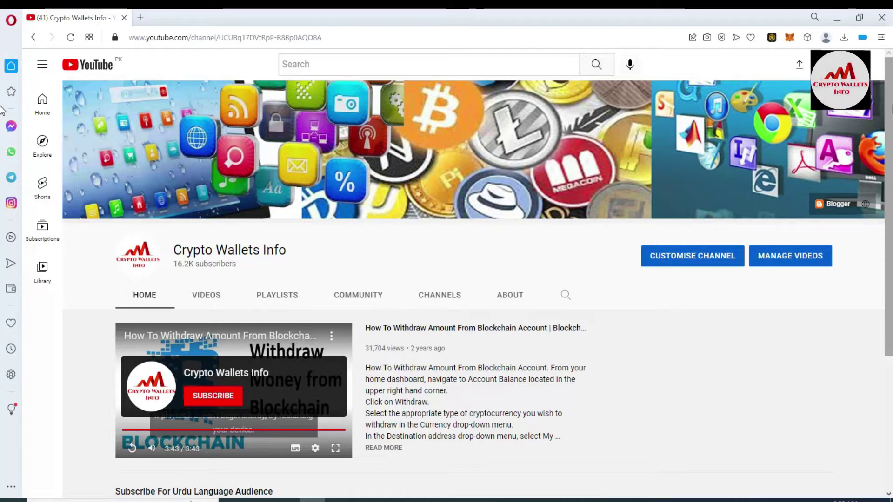
pyautogui.click(550, 498)
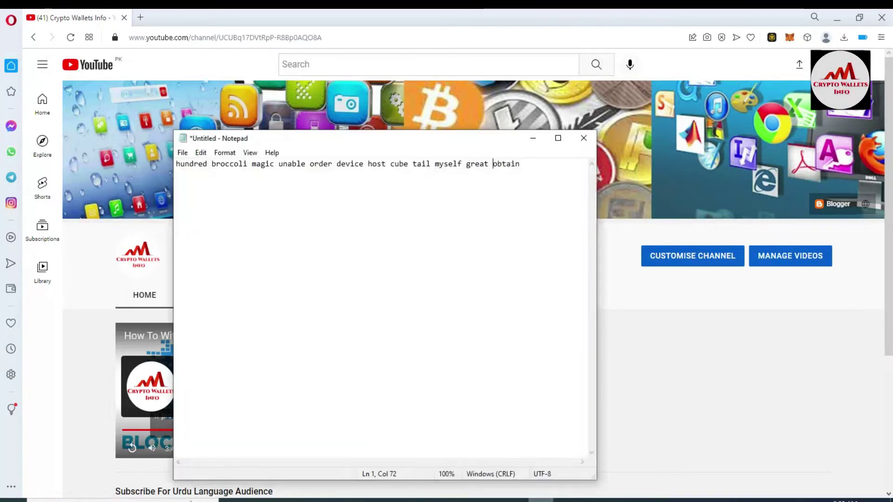
pyautogui.click(532, 169)
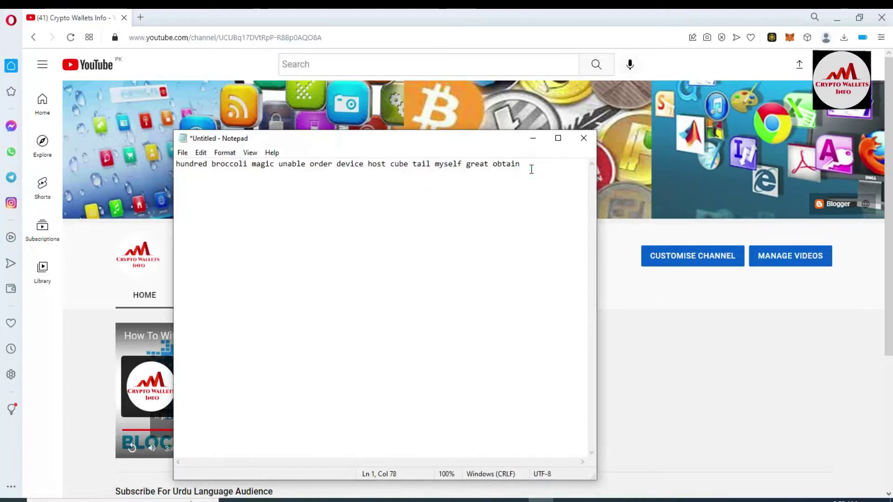
pyautogui.click(531, 168)
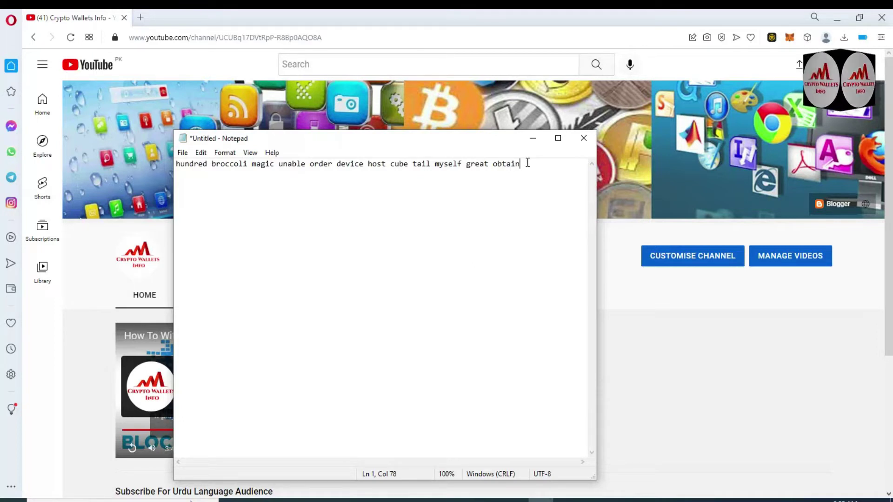
pyautogui.click(528, 163)
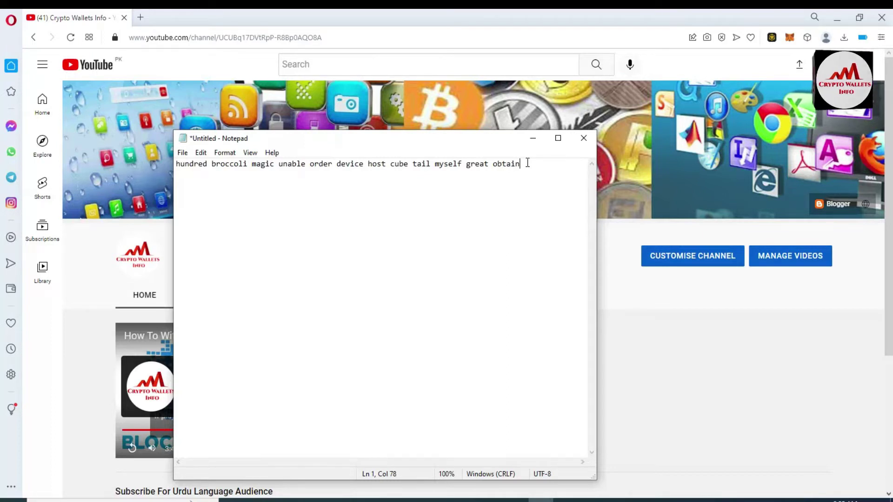
pyautogui.click(836, 19)
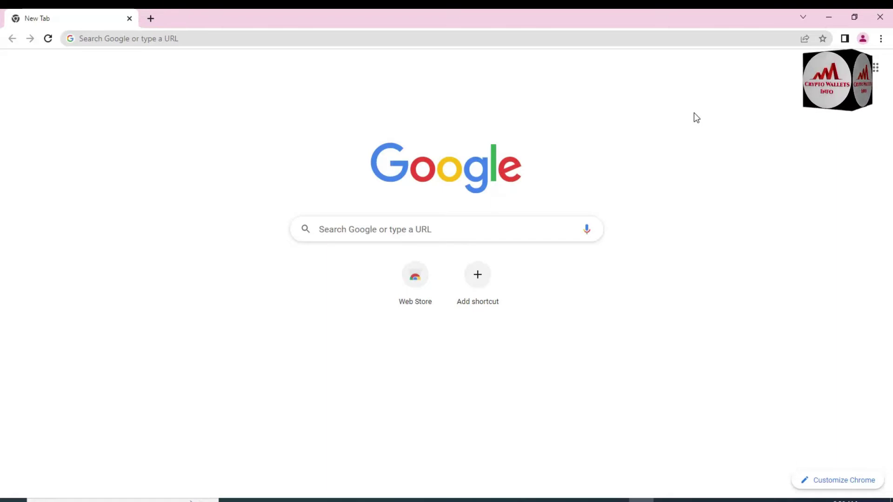
# - Search Google for 'safepal wallet extension' and bring up link options for the SafePal Download Center result
pyautogui.click(210, 38)
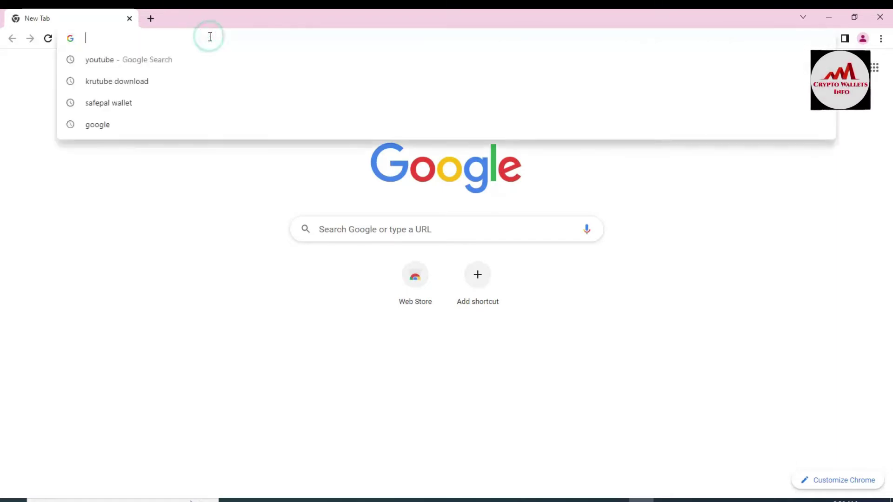
pyautogui.write('goo')
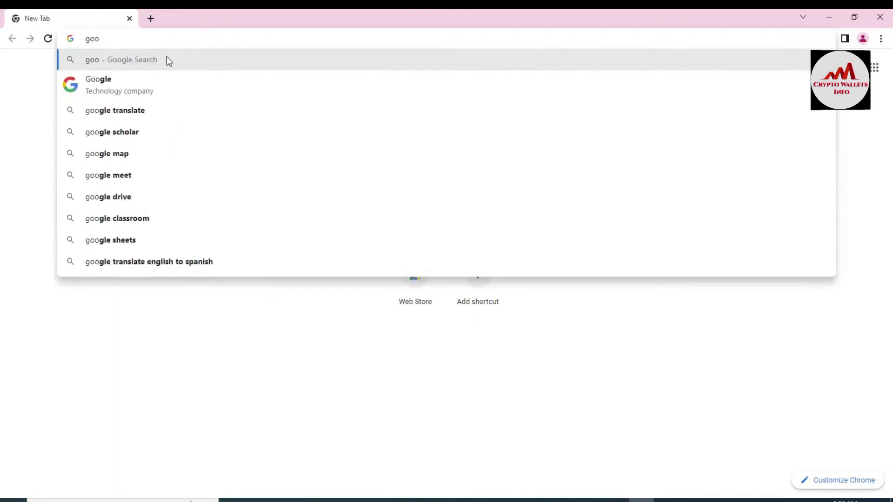
pyautogui.click(98, 80)
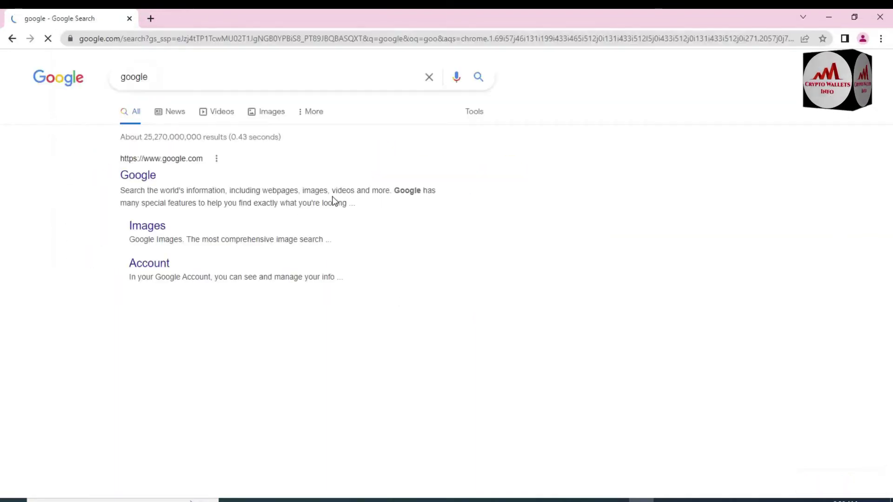
pyautogui.doubleClick(203, 78)
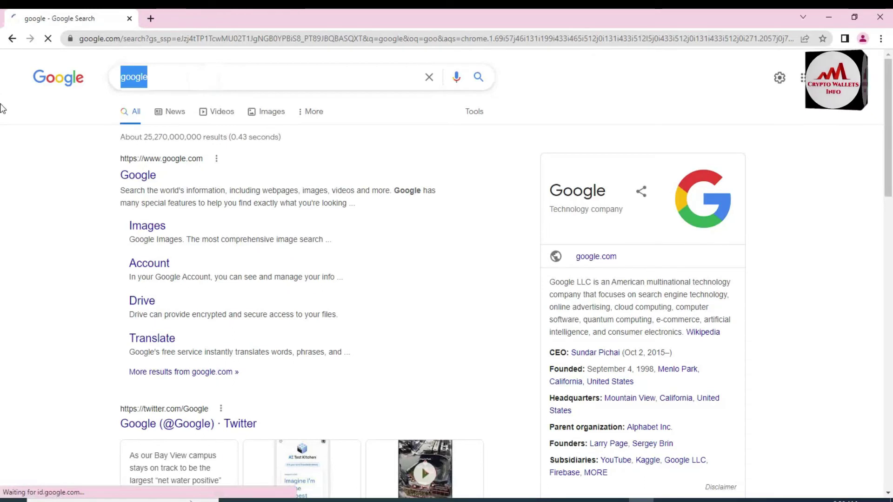
pyautogui.write('safe')
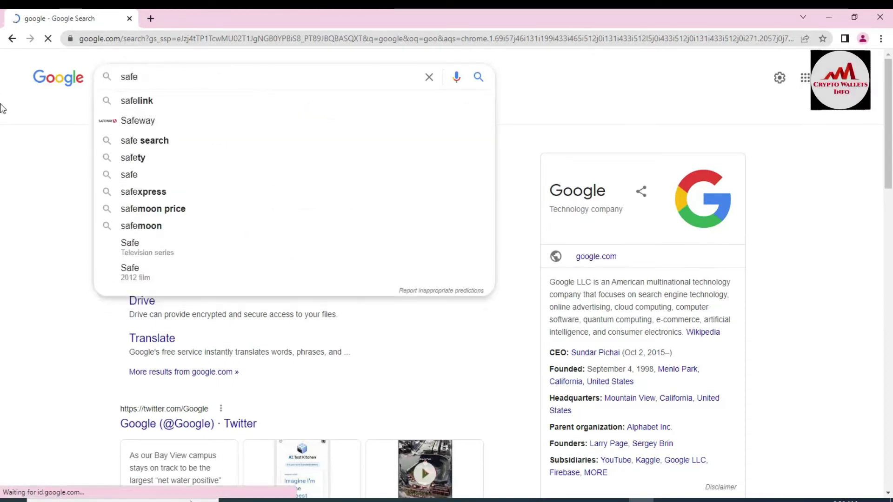
pyautogui.write('pal wa')
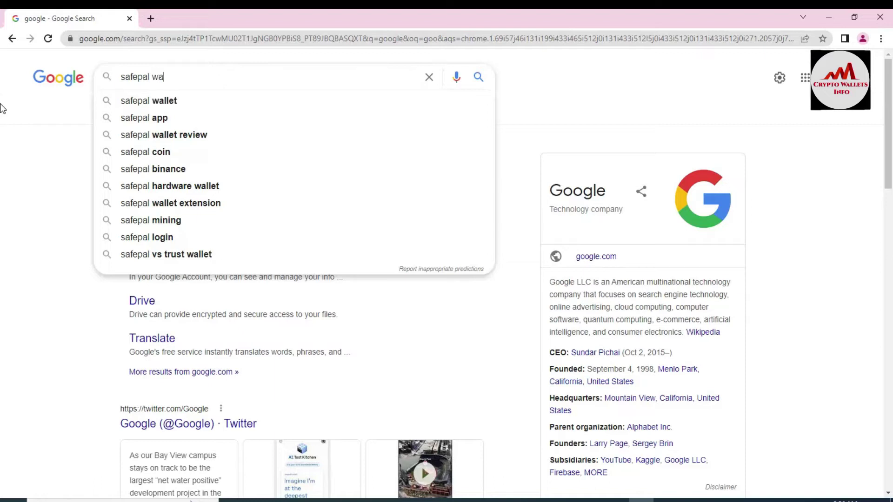
pyautogui.write('ll')
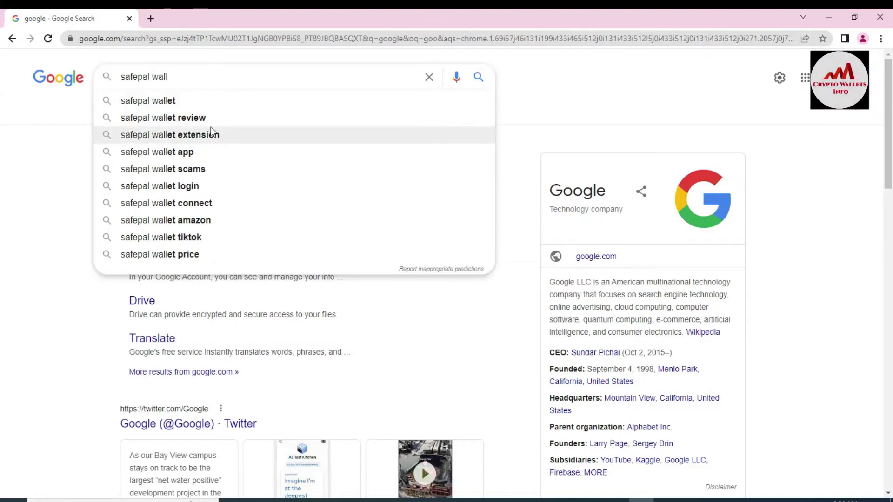
pyautogui.click(183, 133)
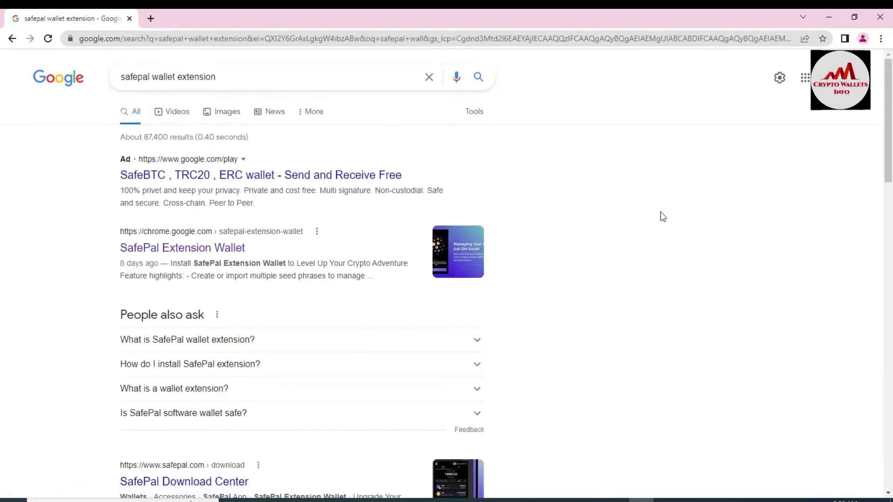
pyautogui.scroll(-3, 6, 139)
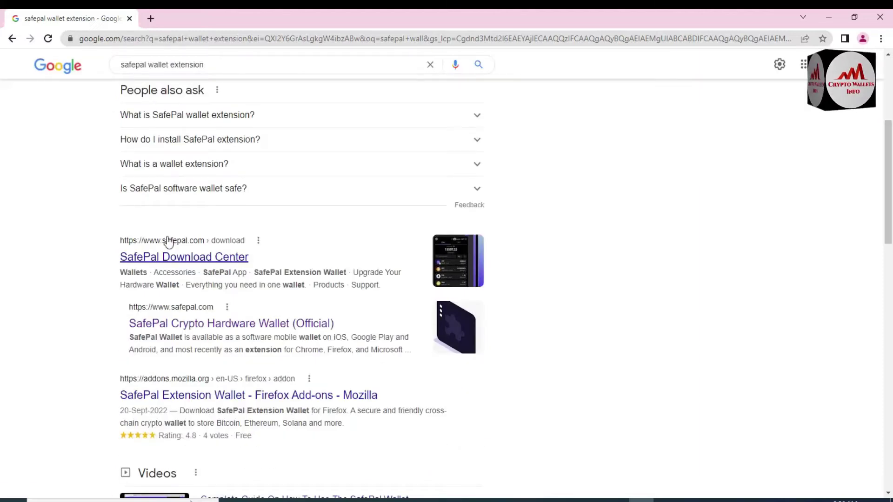
pyautogui.rightClick(166, 251)
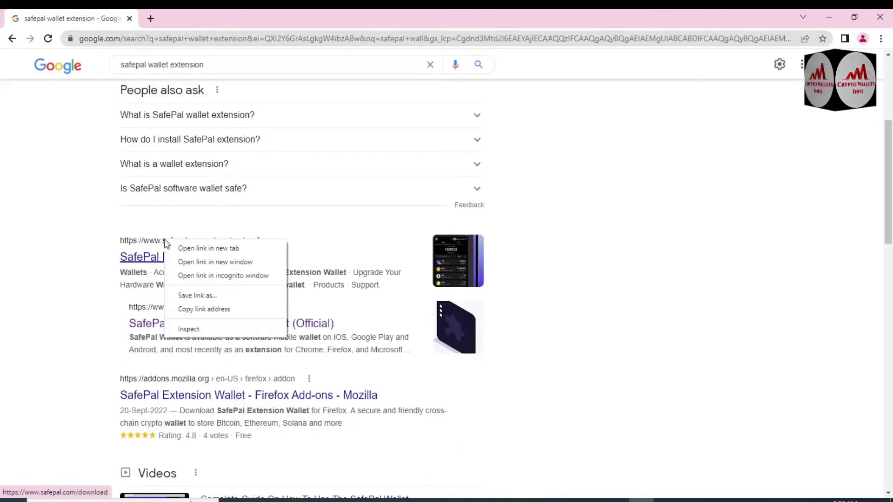
# - Open the SafePal Download Center in a new tab and show the Browser extension download options
pyautogui.click(209, 248)
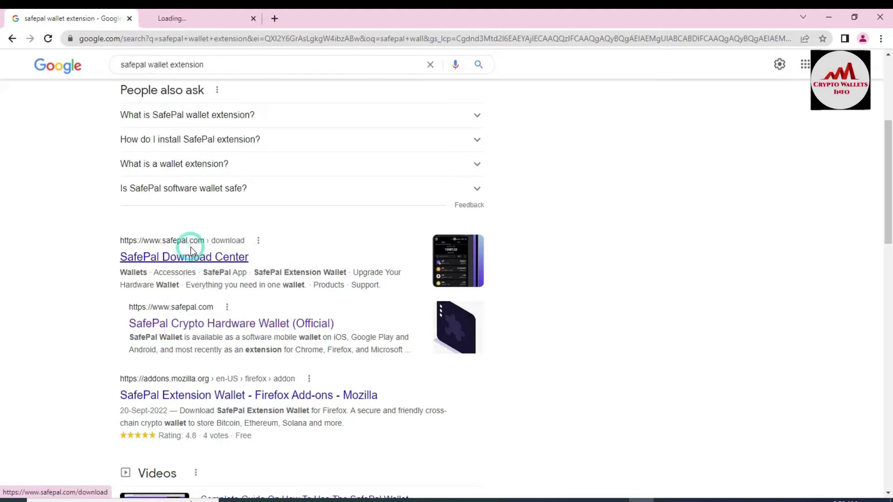
pyautogui.click(206, 19)
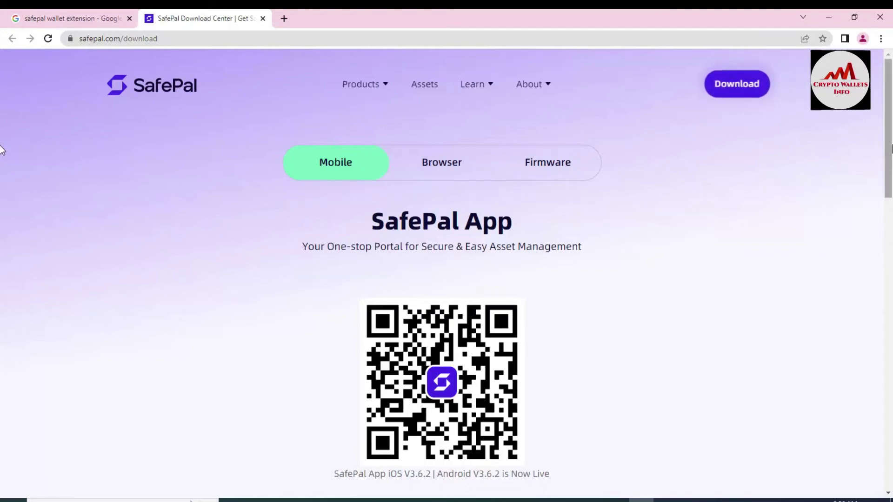
pyautogui.moveTo(889, 147); pyautogui.dragTo(890, 183)
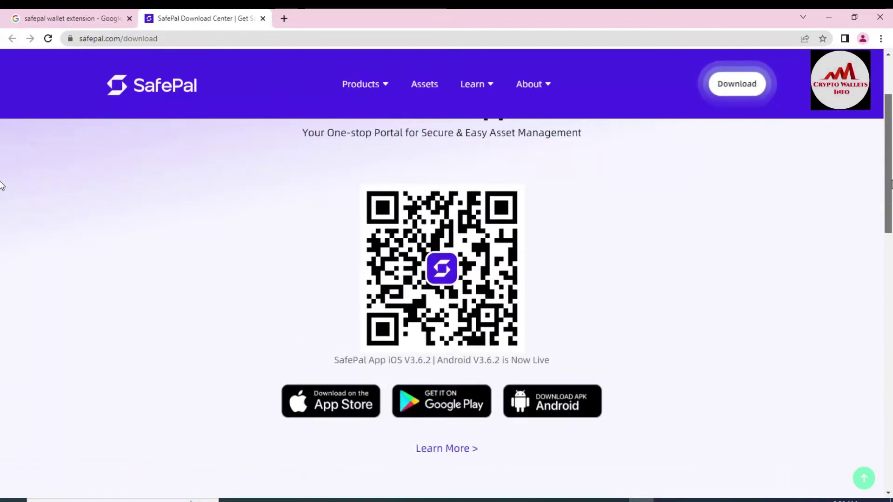
pyautogui.moveTo(890, 183); pyautogui.dragTo(890, 69)
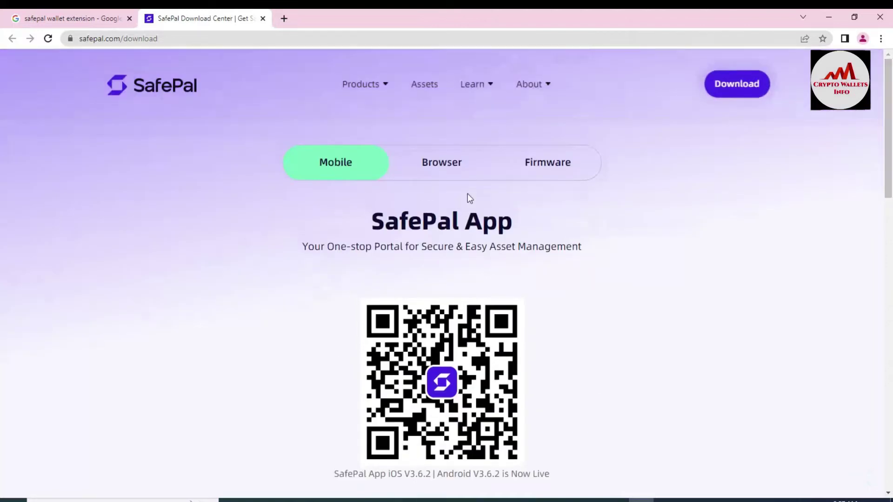
pyautogui.click(424, 168)
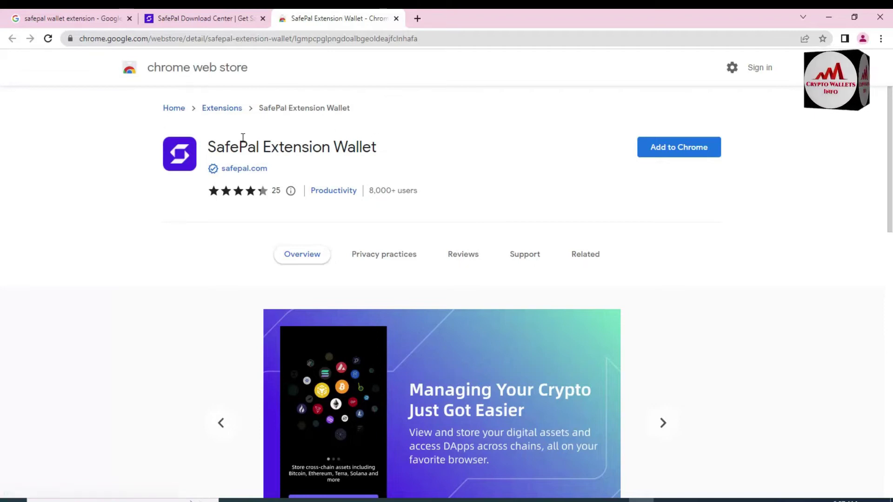
# - Add SafePal Extension Wallet to Chrome from its Web Store listing and confirm the install
pyautogui.moveTo(379, 149); pyautogui.dragTo(216, 147)
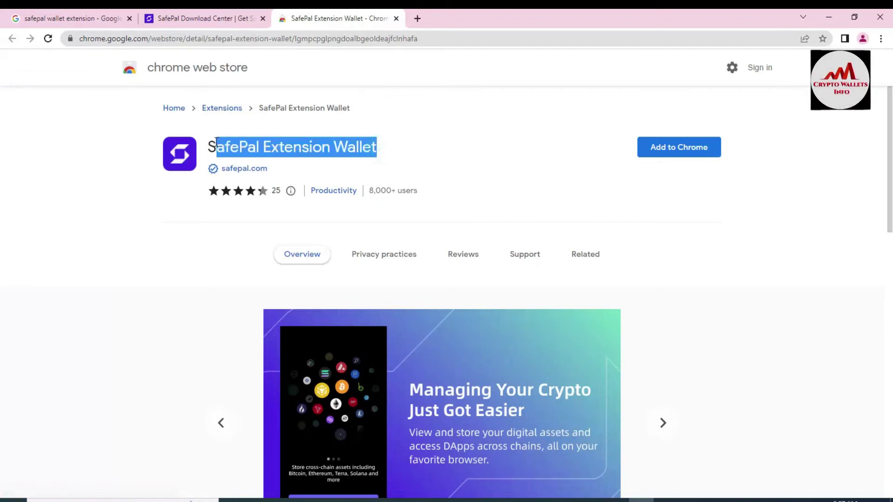
pyautogui.click(537, 111)
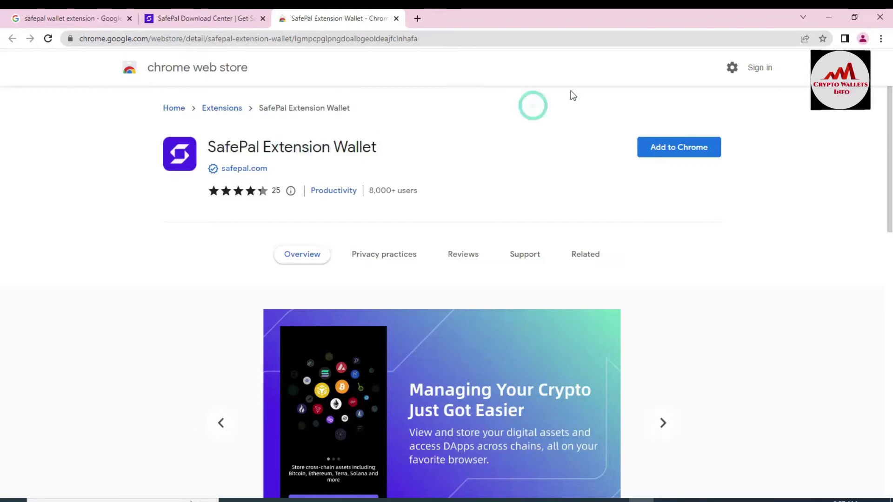
pyautogui.click(669, 147)
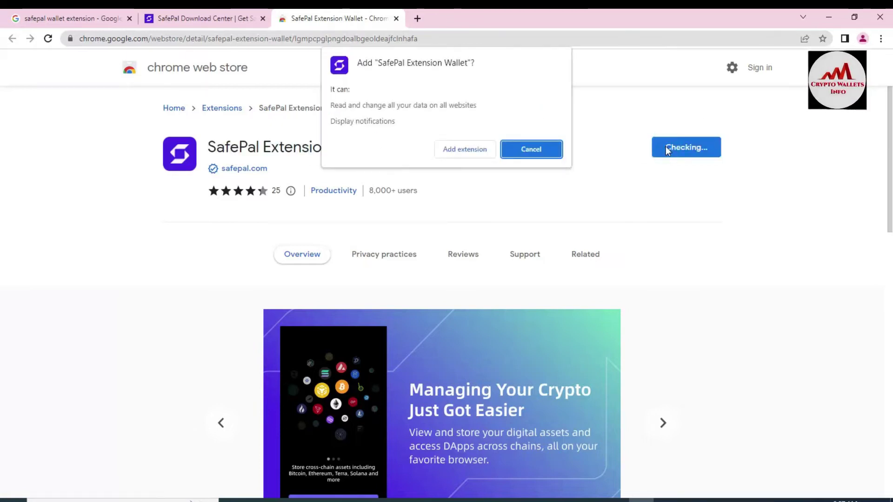
pyautogui.click(459, 153)
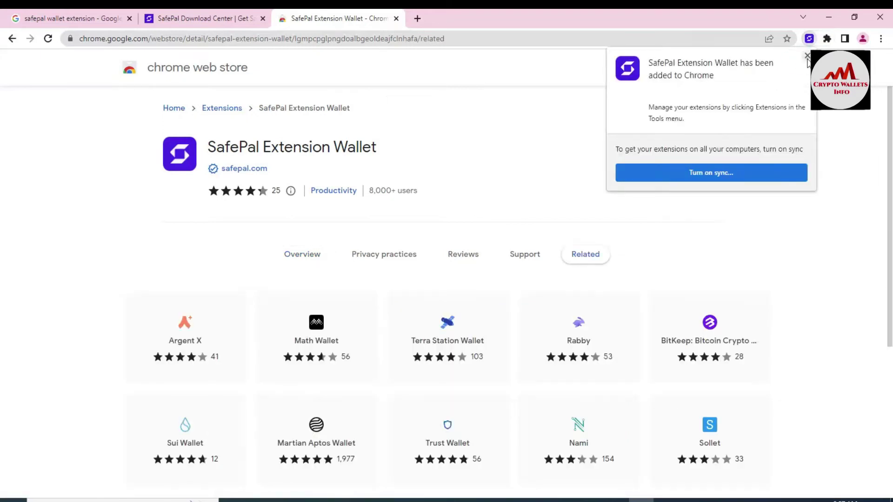
# - Pin SafePal Extension Wallet to the Chrome toolbar from the Extensions menu
pyautogui.click(807, 55)
pyautogui.click(827, 38)
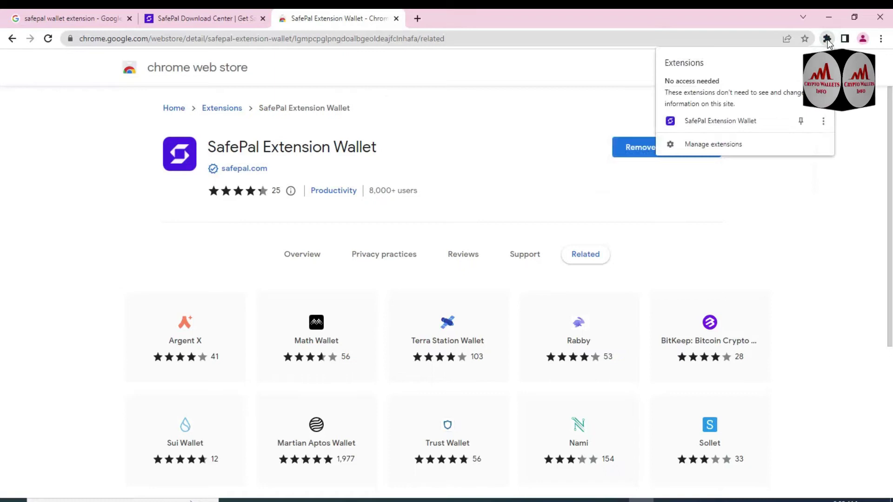
pyautogui.click(801, 122)
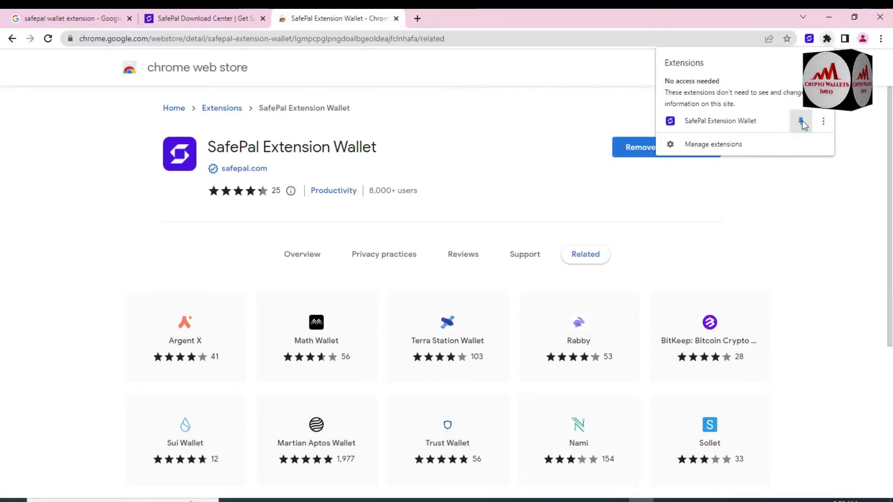
pyautogui.click(812, 185)
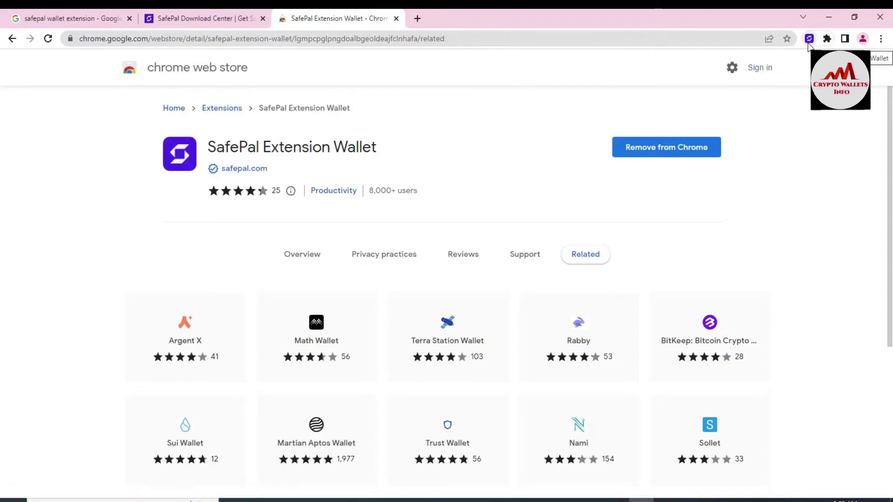
# - Launch SafePal Extension Wallet from the toolbar and get past the intro with Get Started
pyautogui.click(195, 18)
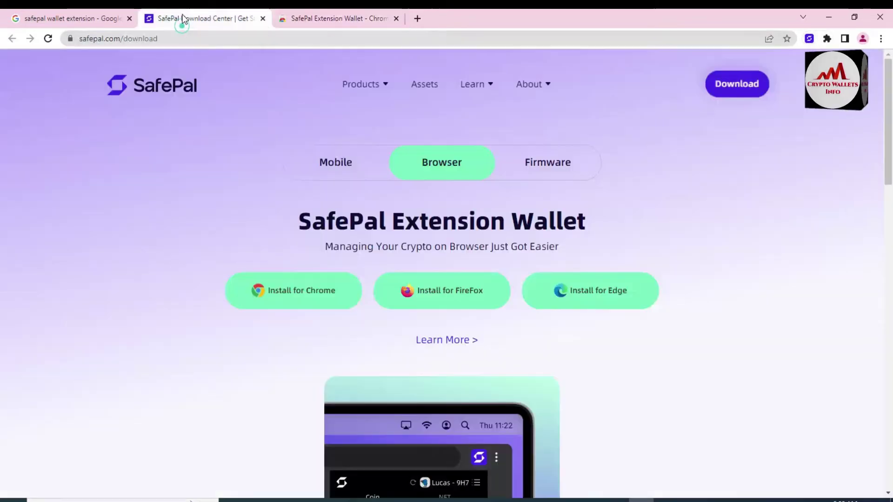
pyautogui.click(809, 38)
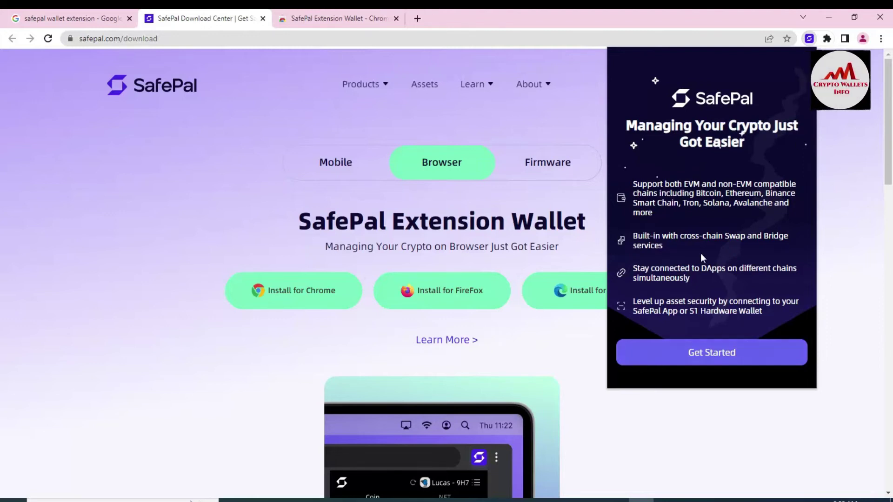
pyautogui.click(707, 357)
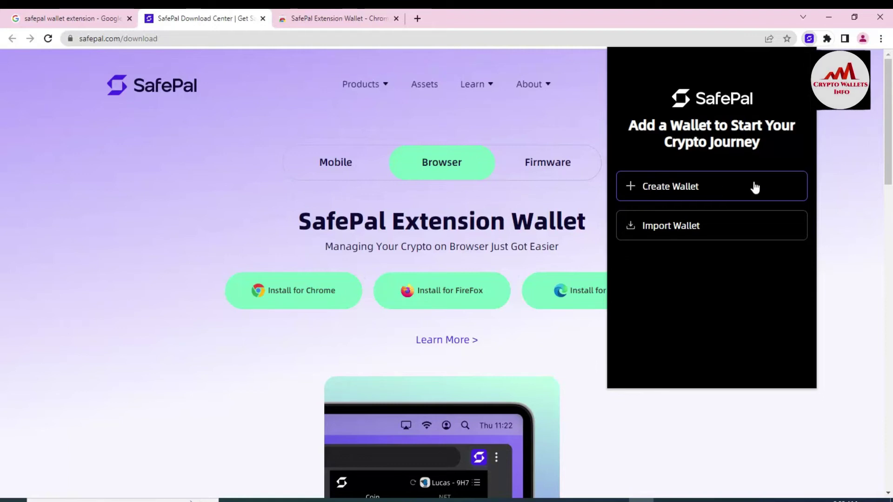
# - Choose Import Wallet and enter the new password twice so both requirements are met
pyautogui.click(692, 231)
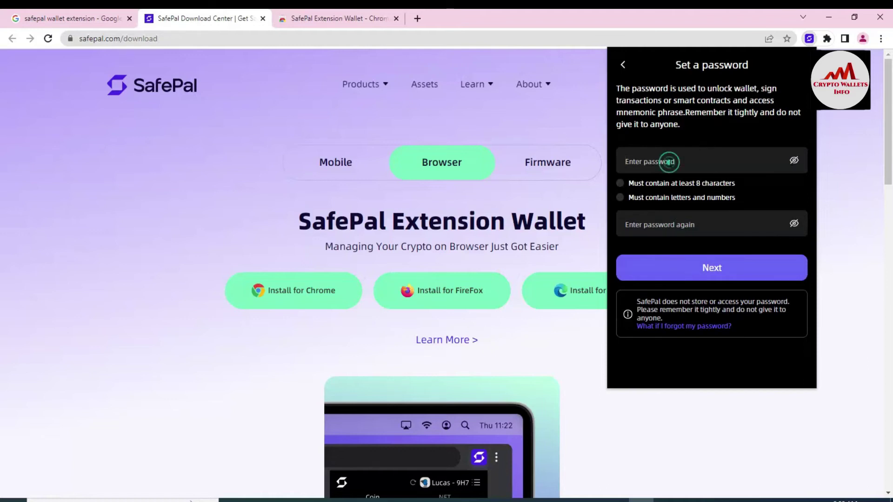
pyautogui.click(668, 161)
pyautogui.write('•')
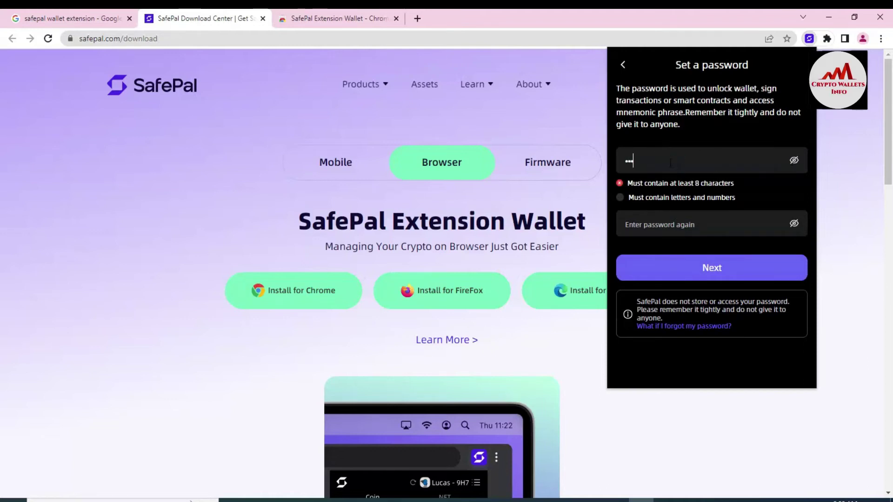
pyautogui.write('•')
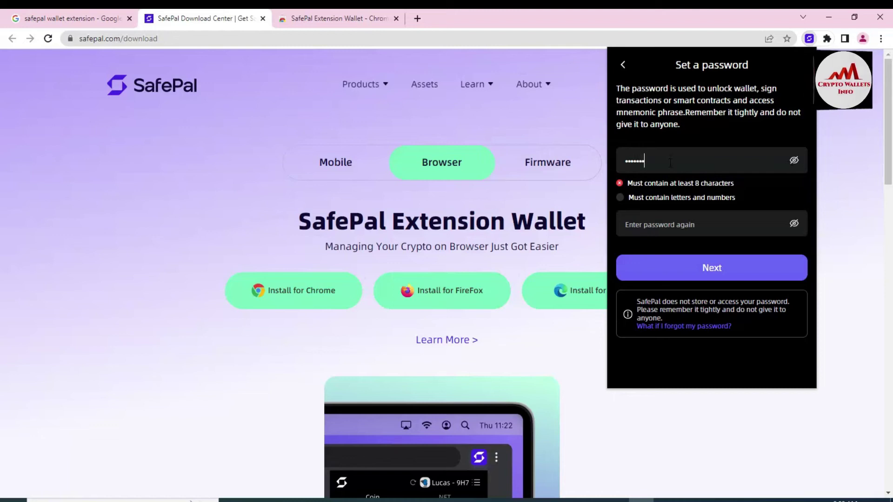
pyautogui.write('••••')
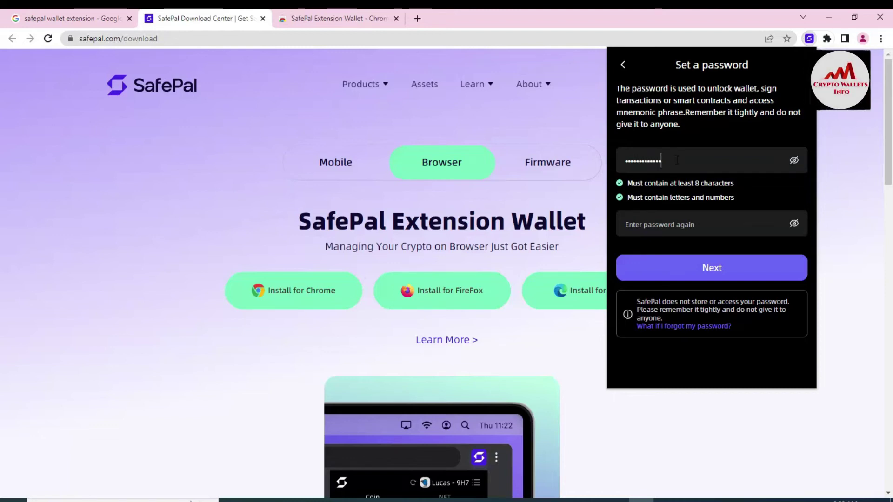
pyautogui.click(646, 220)
pyautogui.write('••')
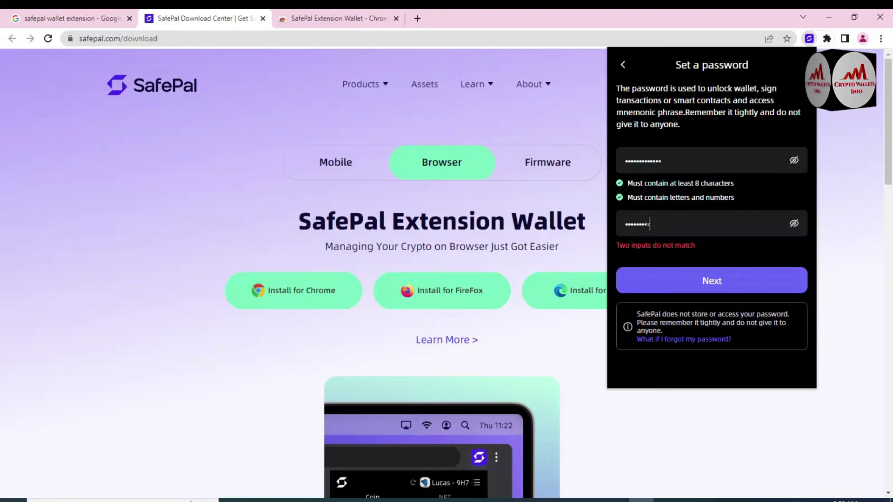
pyautogui.write('•••••••')
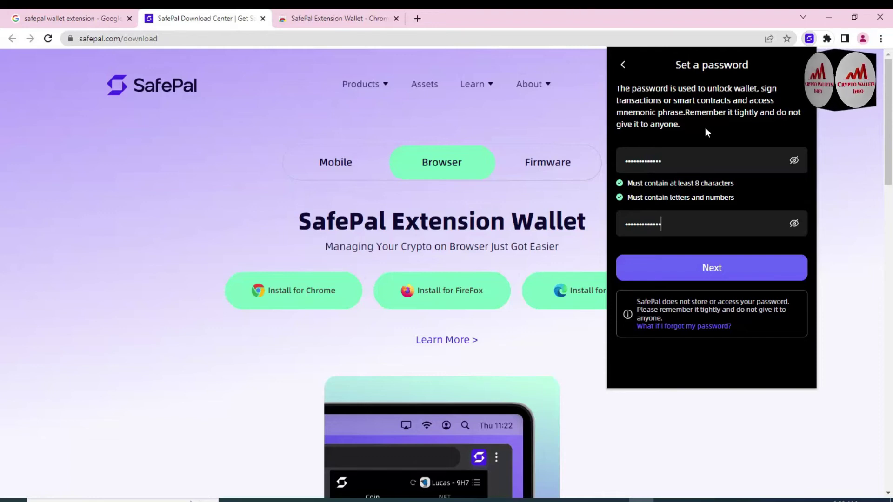
# - Submit the password, pick Mnemonic Phrase import and continue to the 12-word entry grid
pyautogui.click(708, 269)
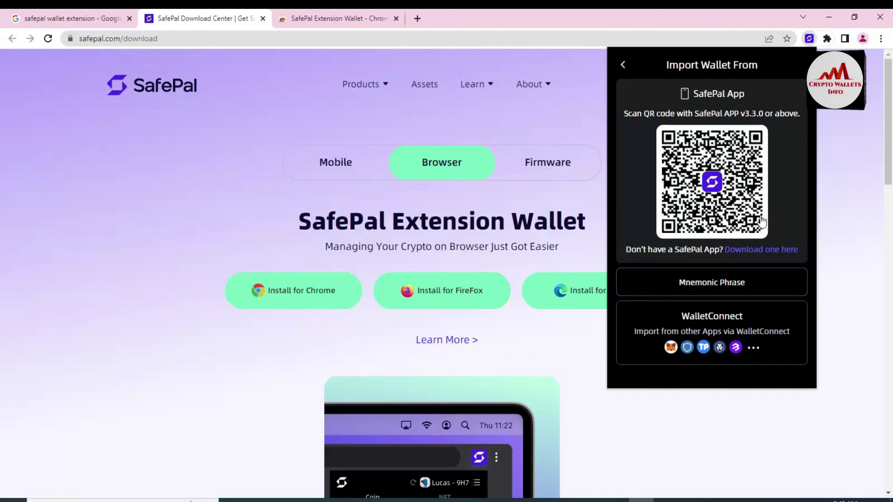
pyautogui.click(706, 285)
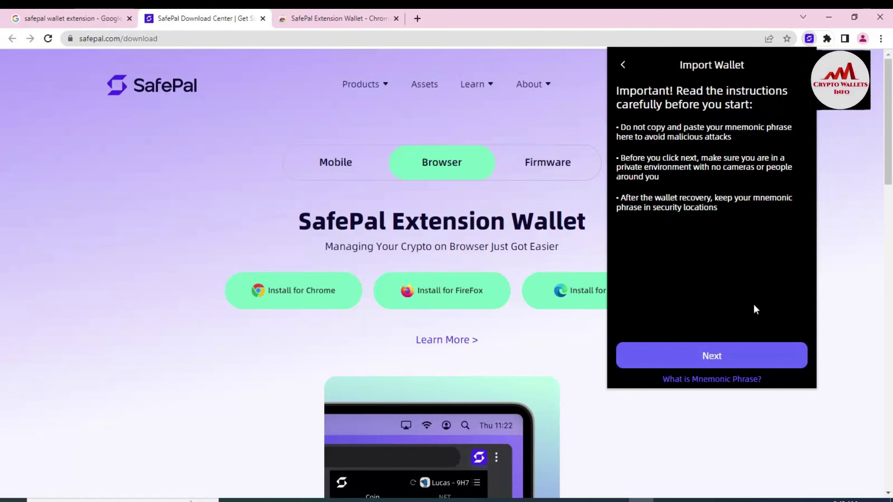
pyautogui.click(720, 358)
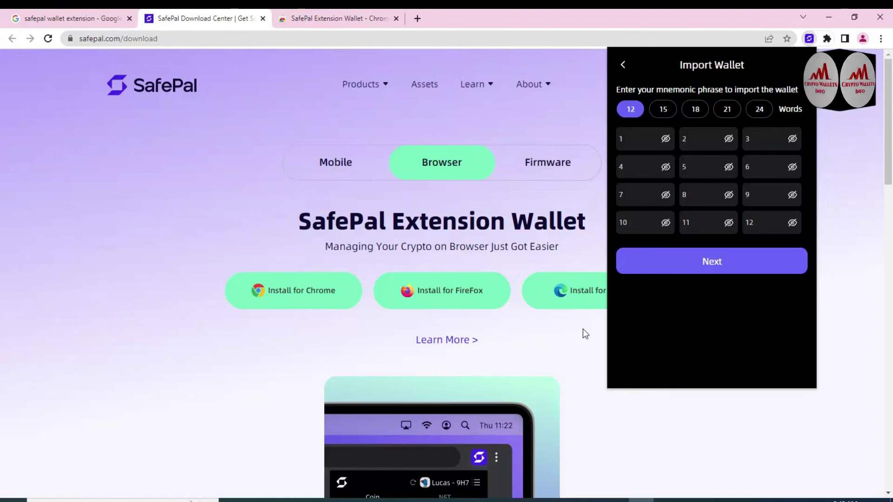
# - Copy the 12-word phrase from Notepad and paste it into all 12 mnemonic word fields
pyautogui.hotkey('alt', 'Tab')
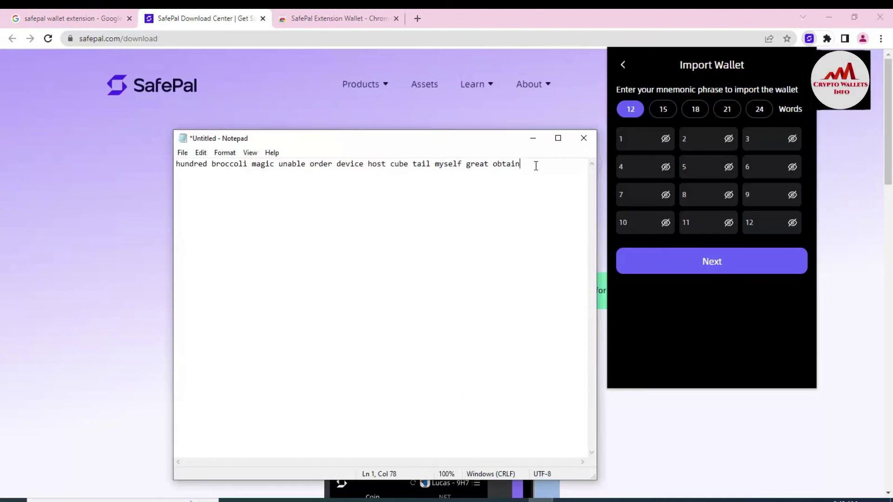
pyautogui.moveTo(536, 164); pyautogui.dragTo(172, 137)
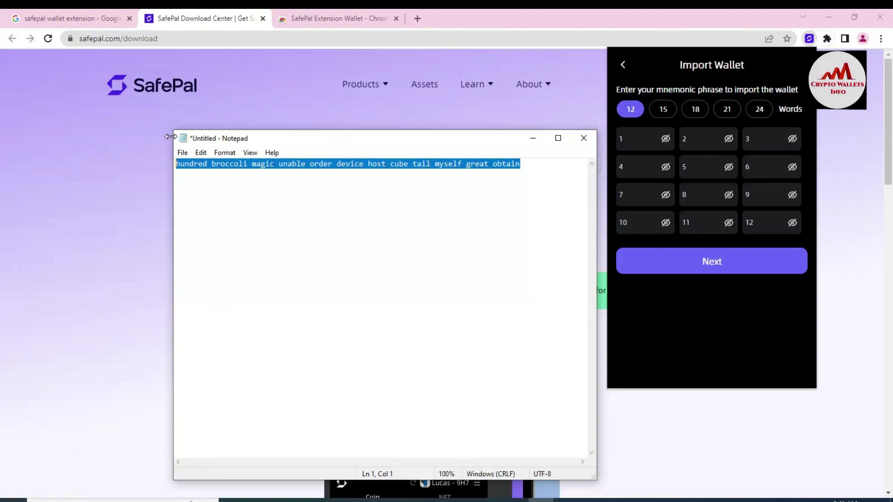
pyautogui.click(636, 139)
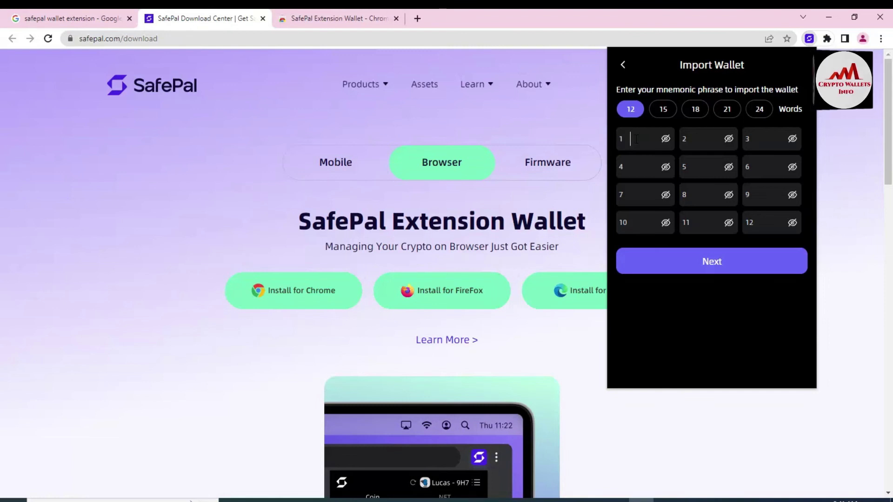
pyautogui.hotkey('ctrl', 'v')
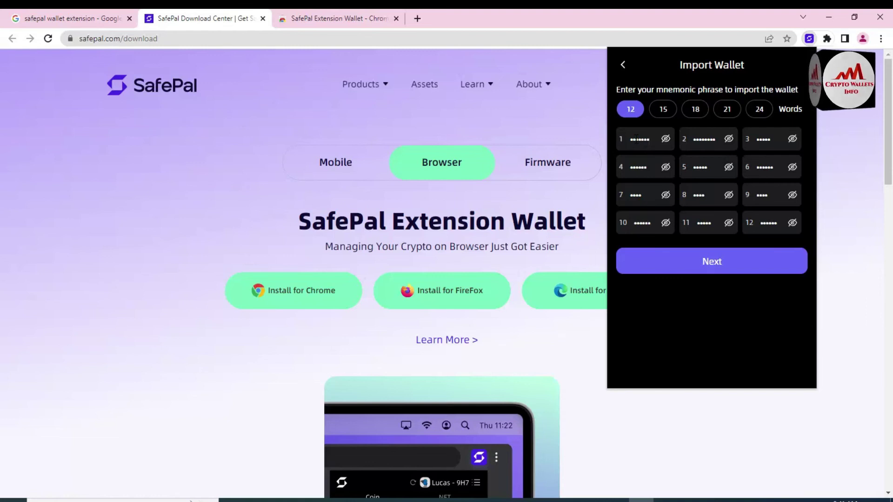
# - Reveal and re-hide the first two words to verify them, then put Notepad away
pyautogui.click(666, 139)
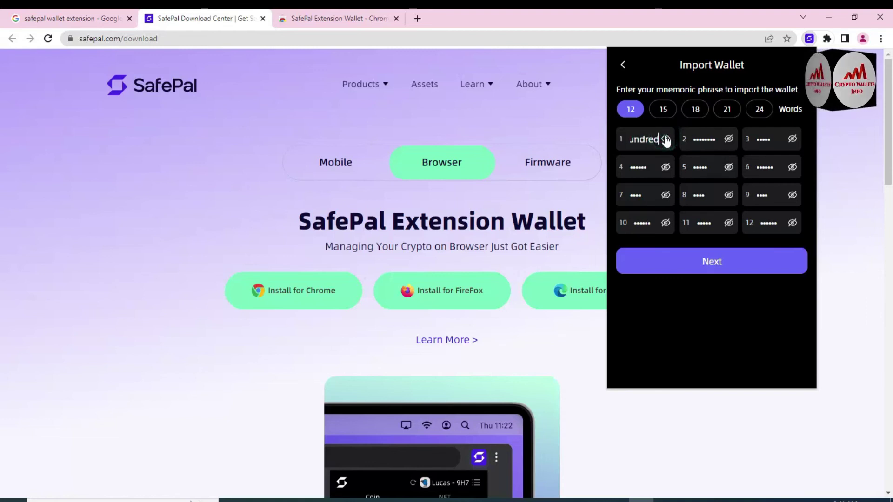
pyautogui.click(665, 139)
pyautogui.click(728, 140)
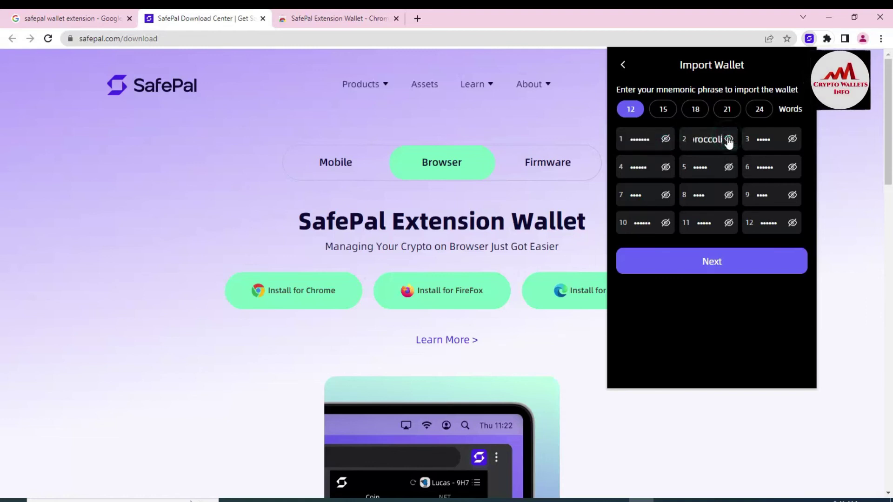
pyautogui.click(728, 139)
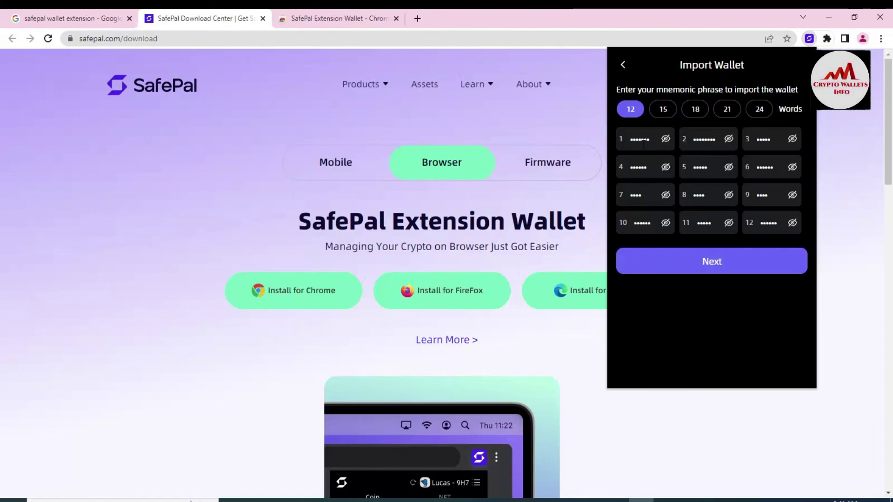
pyautogui.hotkey('alt', 'Tab')
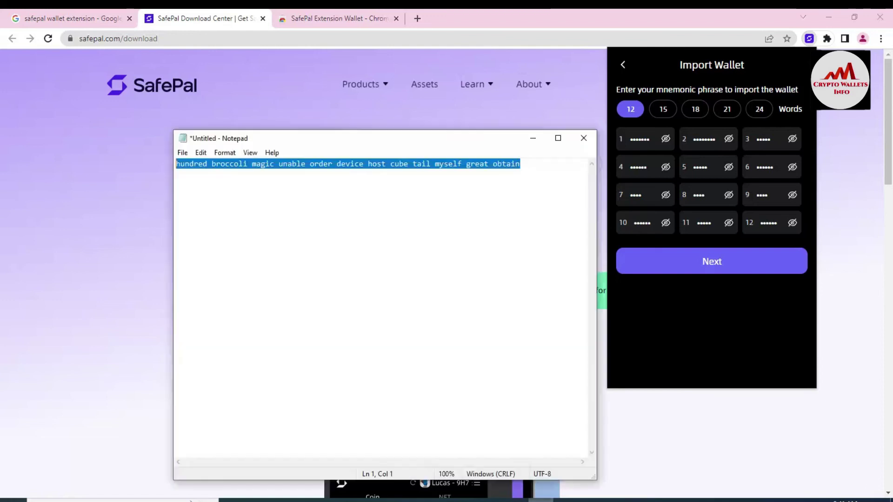
pyautogui.click(517, 165)
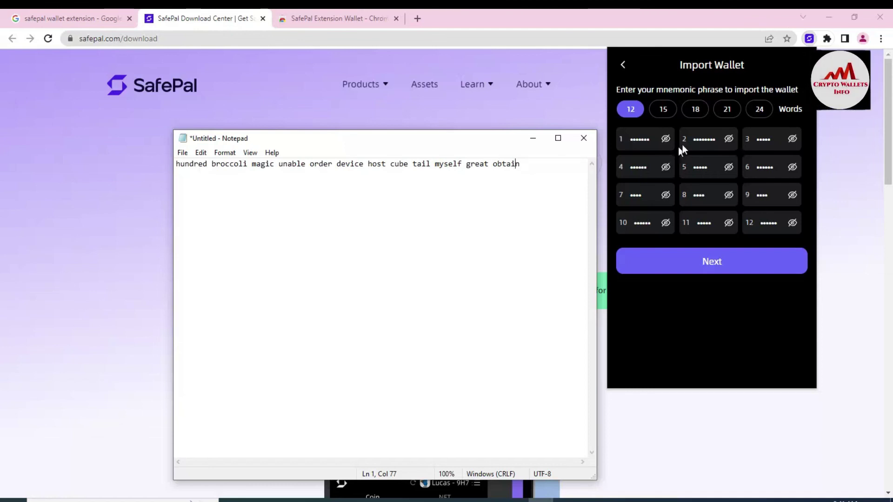
pyautogui.click(752, 300)
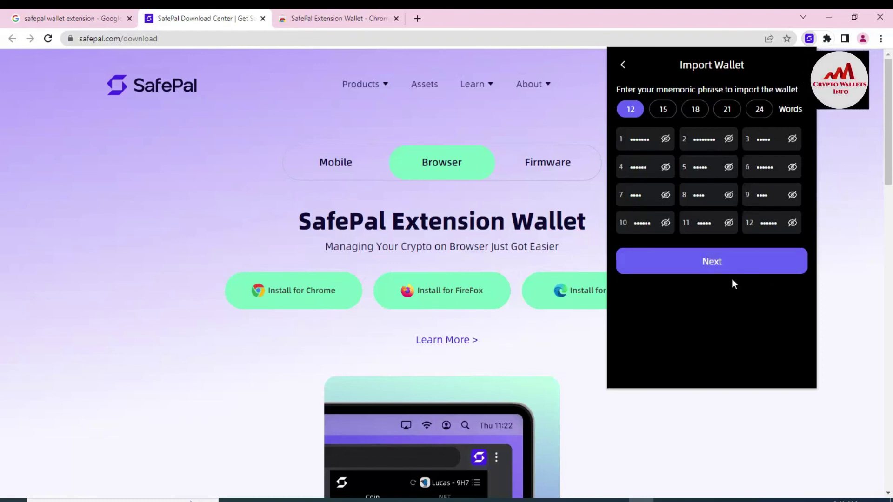
# - Submit the mnemonic phrase and confirm the default name My wallet so the wallet is ready for use
pyautogui.click(711, 260)
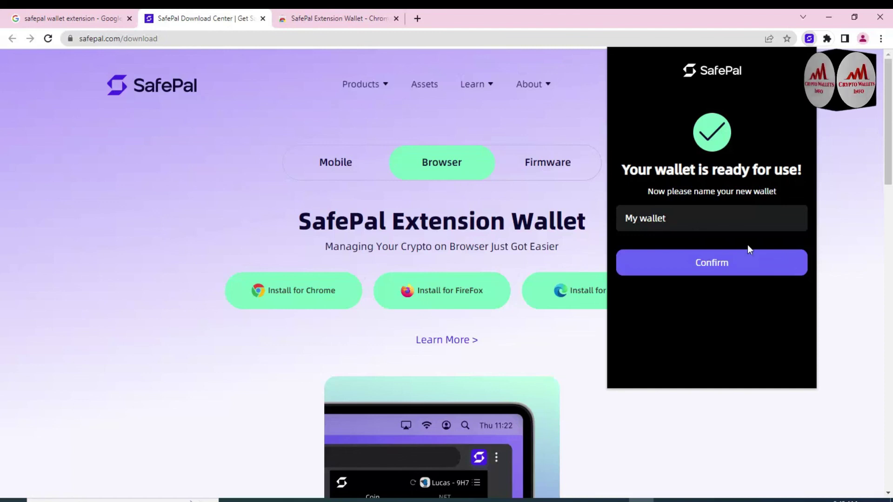
pyautogui.click(724, 263)
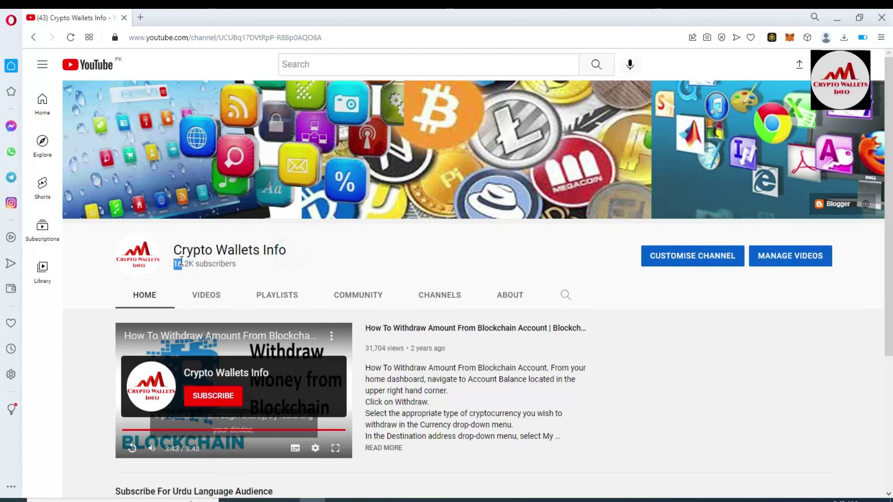
pyautogui.tripleClick(230, 250)
pyautogui.click(357, 237)
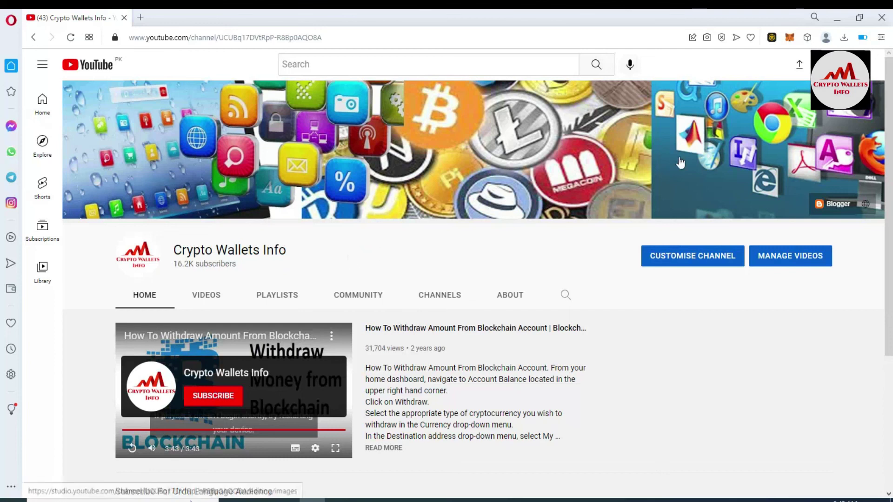
pyautogui.scroll(-3, 364, 262)
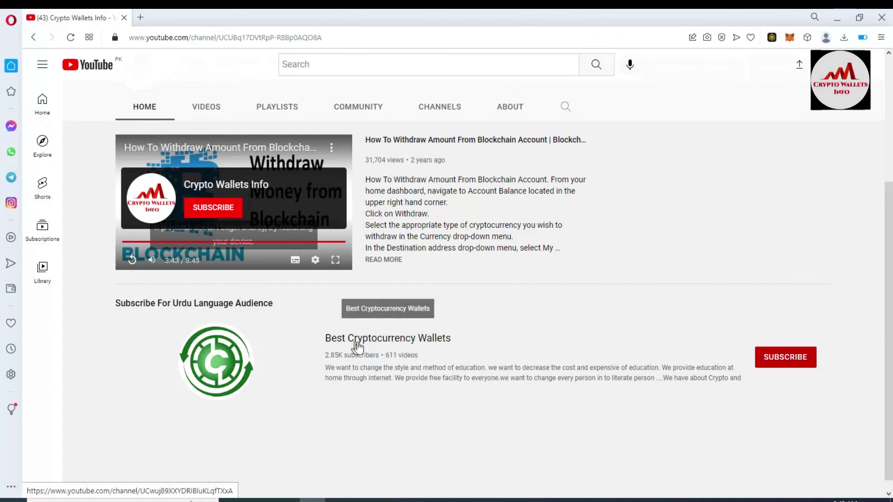
pyautogui.moveTo(888, 315); pyautogui.dragTo(888, 140)
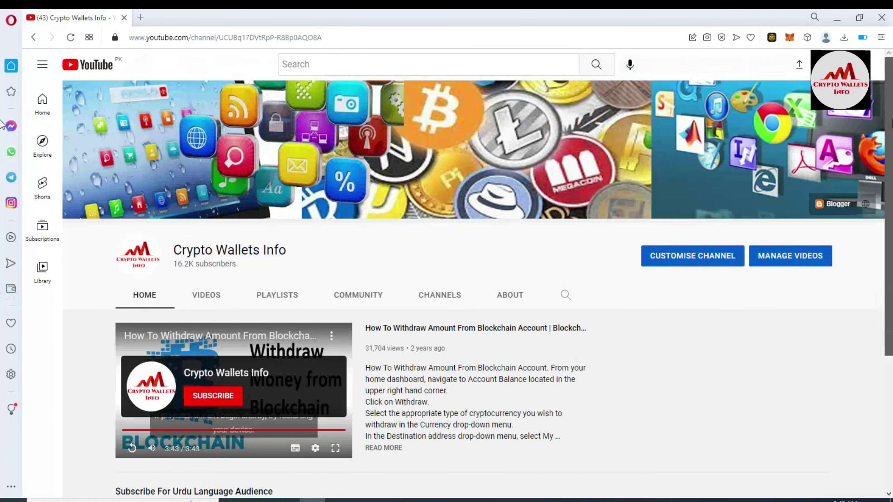